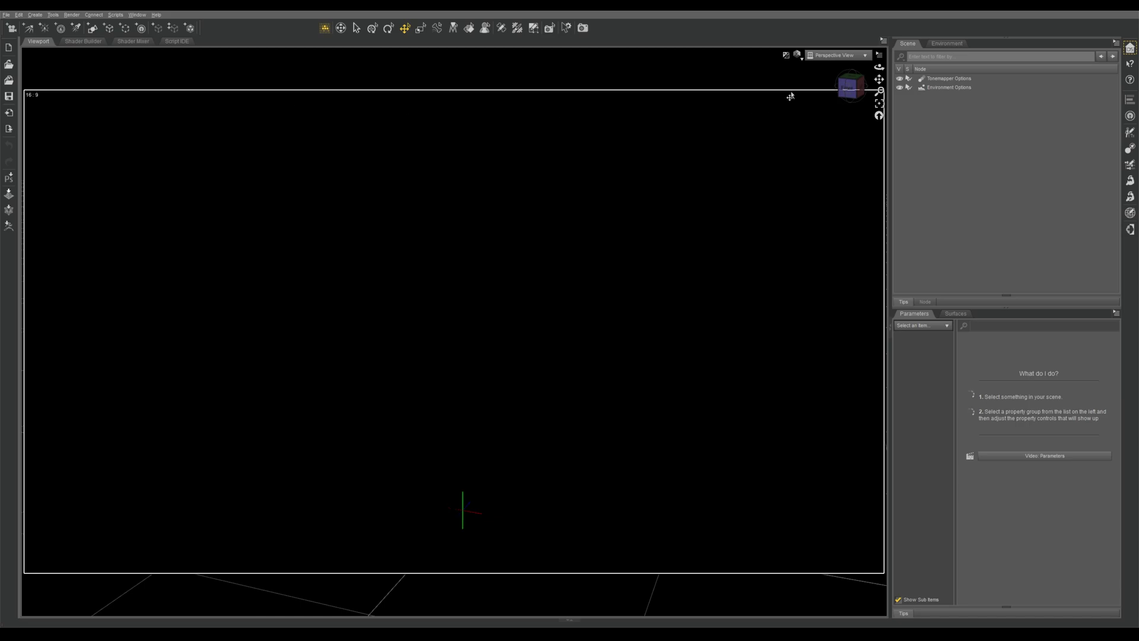
Switch the viewport to Texture Shaded and add a Sphere primitive with diameter 1.
click(798, 57)
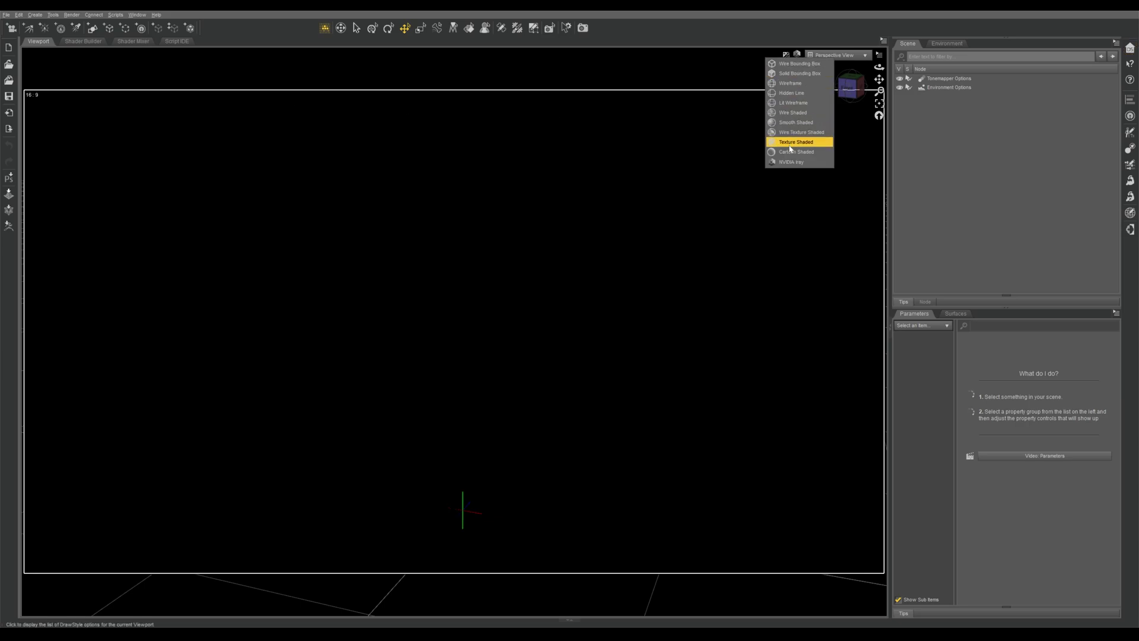
click(790, 143)
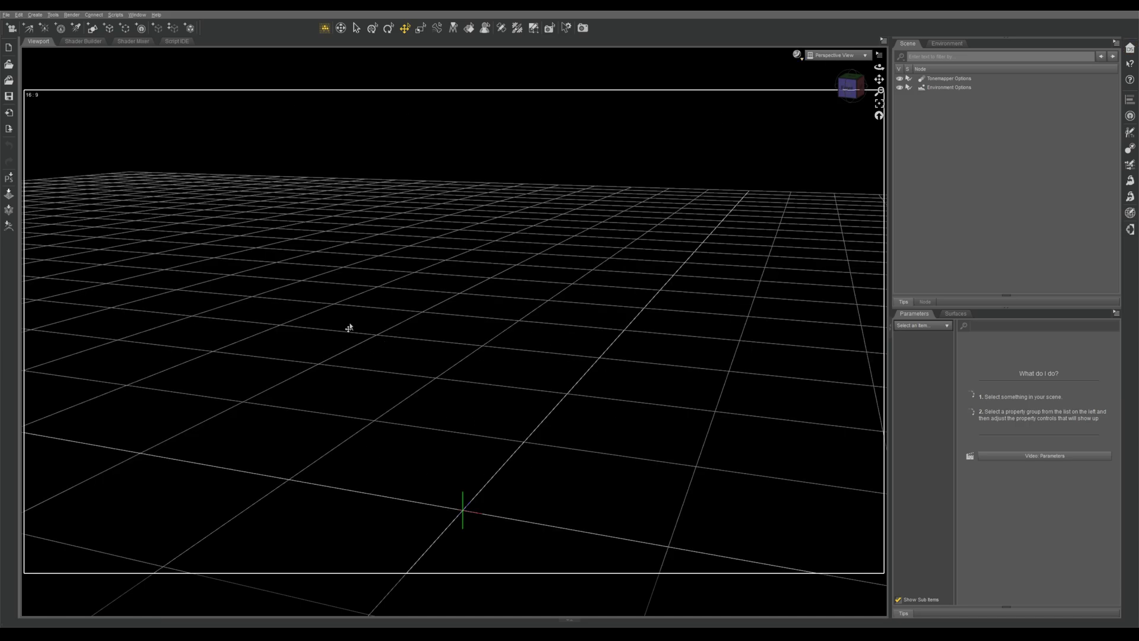
click(92, 28)
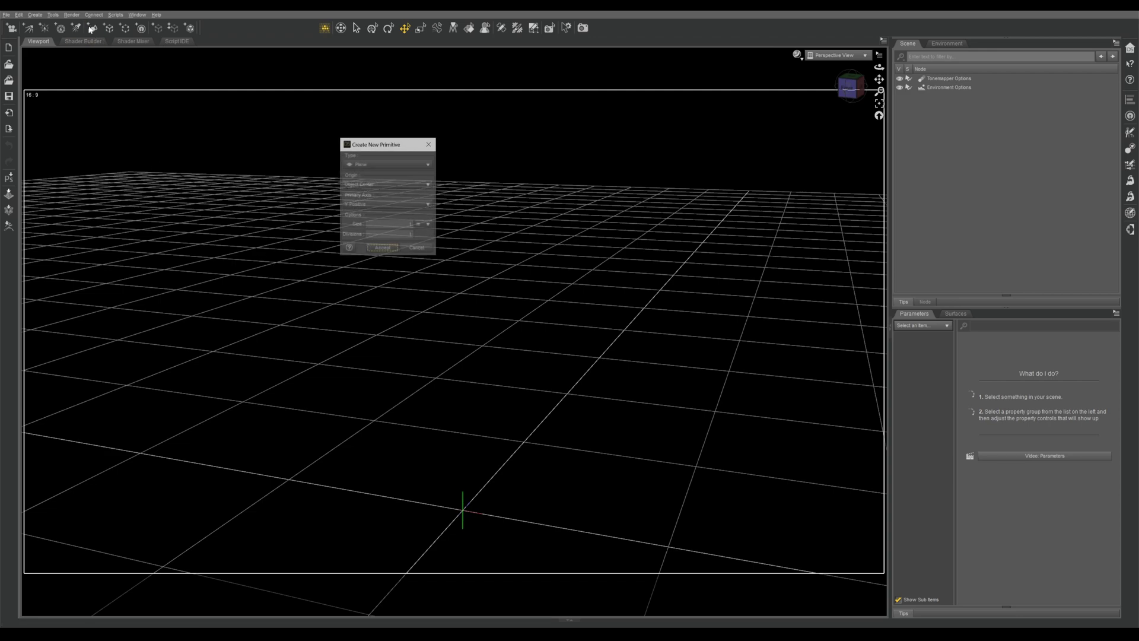
click(391, 165)
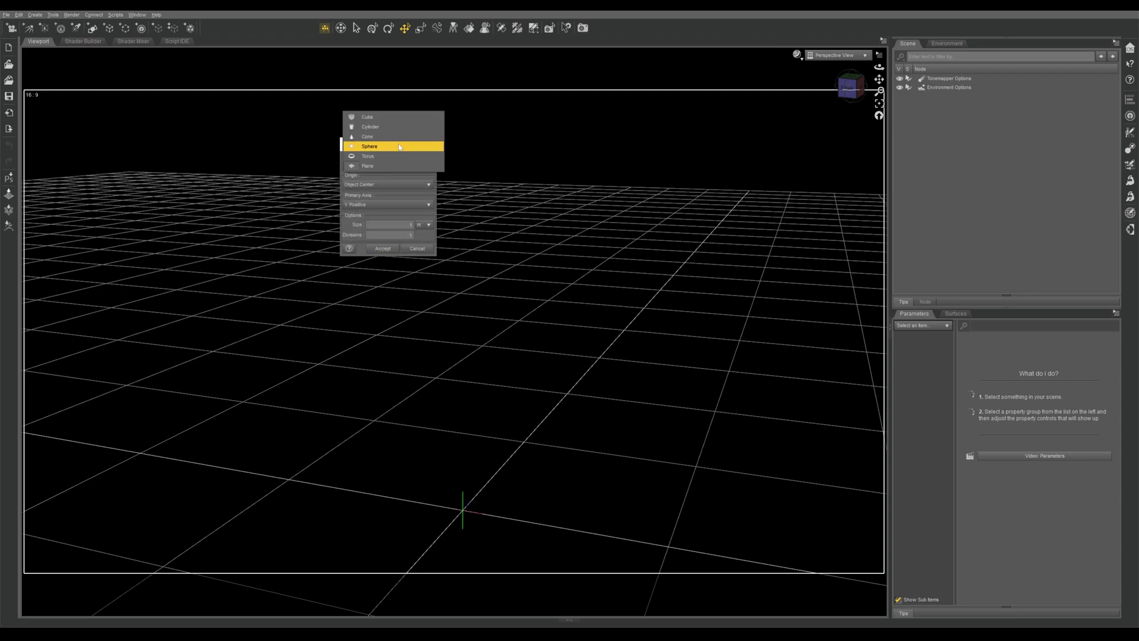
click(400, 147)
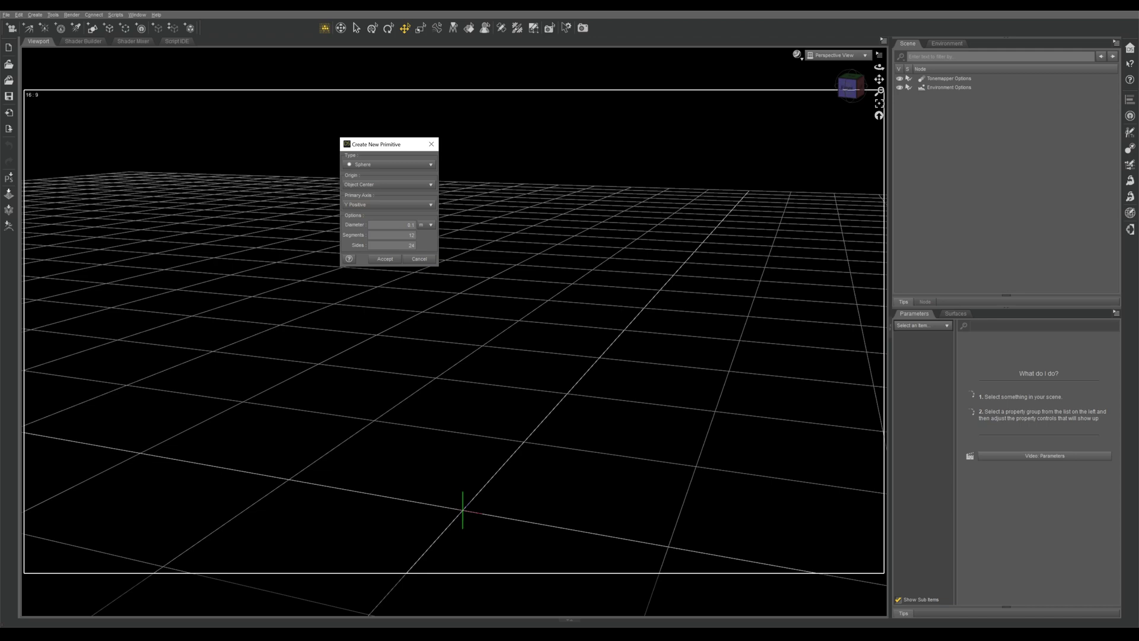
double_click(409, 224)
text(1)
click(388, 259)
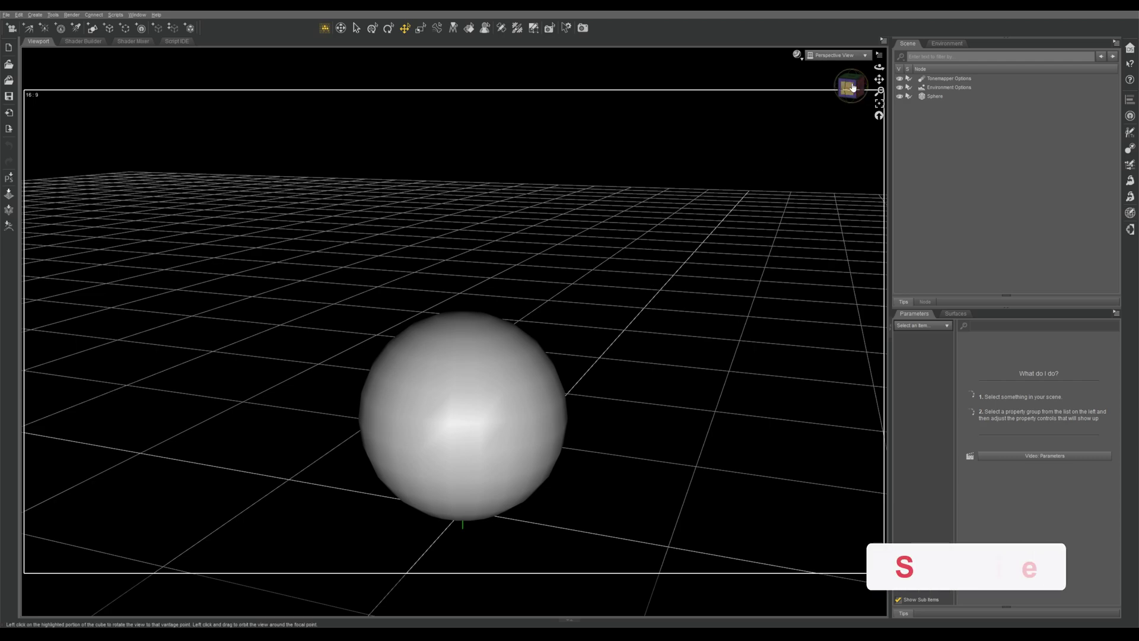
Orbit the view down onto the grid and set the viewport DrawStyle to NVIDIA Iray.
drag(864, 98, 850, 84)
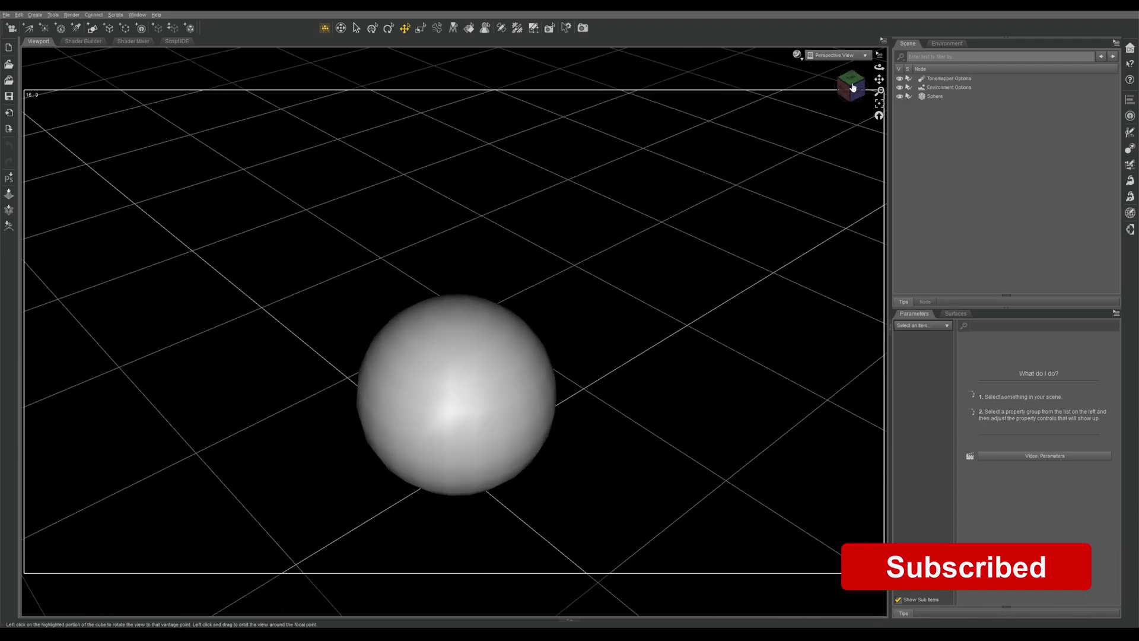
click(797, 55)
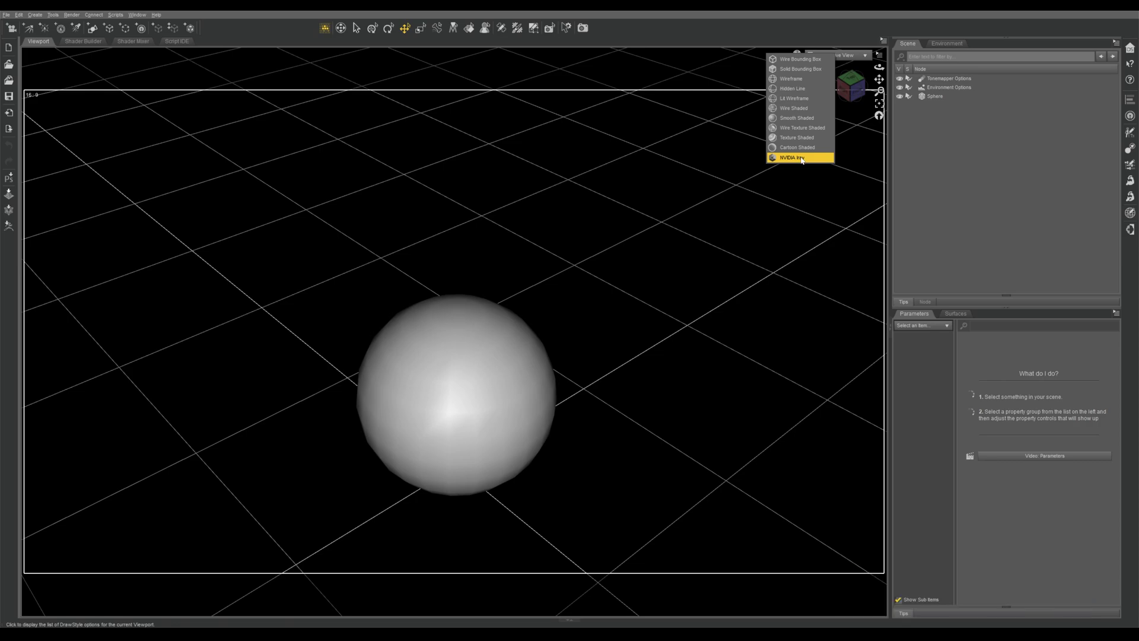
click(804, 153)
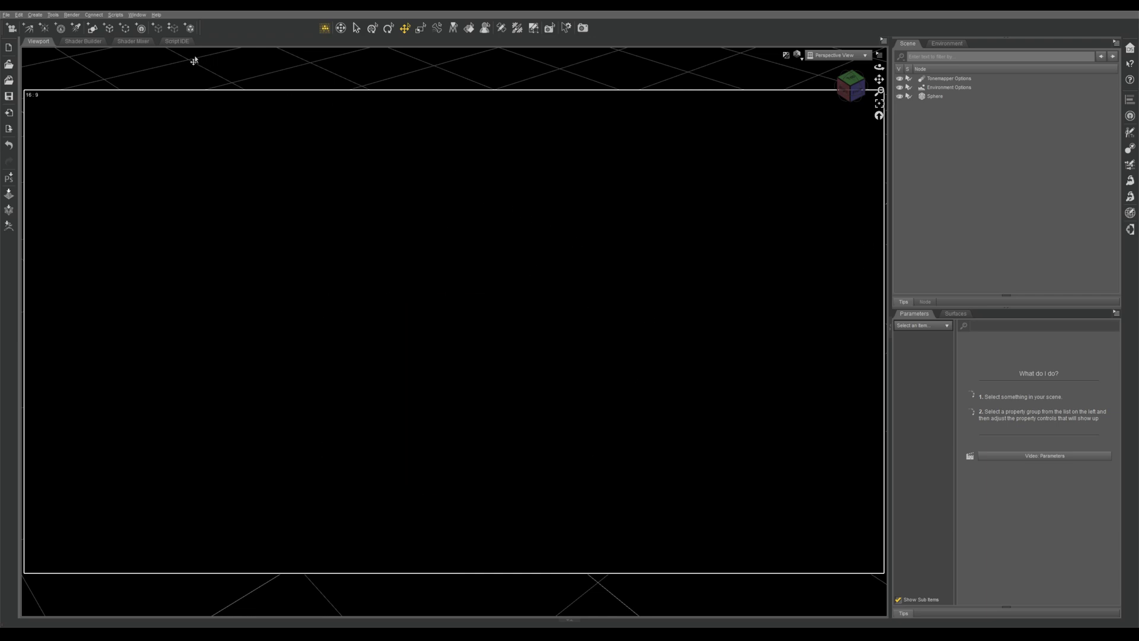
Raise the sphere to Y Translate 8.67, add a Plane primitive beneath it, and frame the sphere.
click(472, 382)
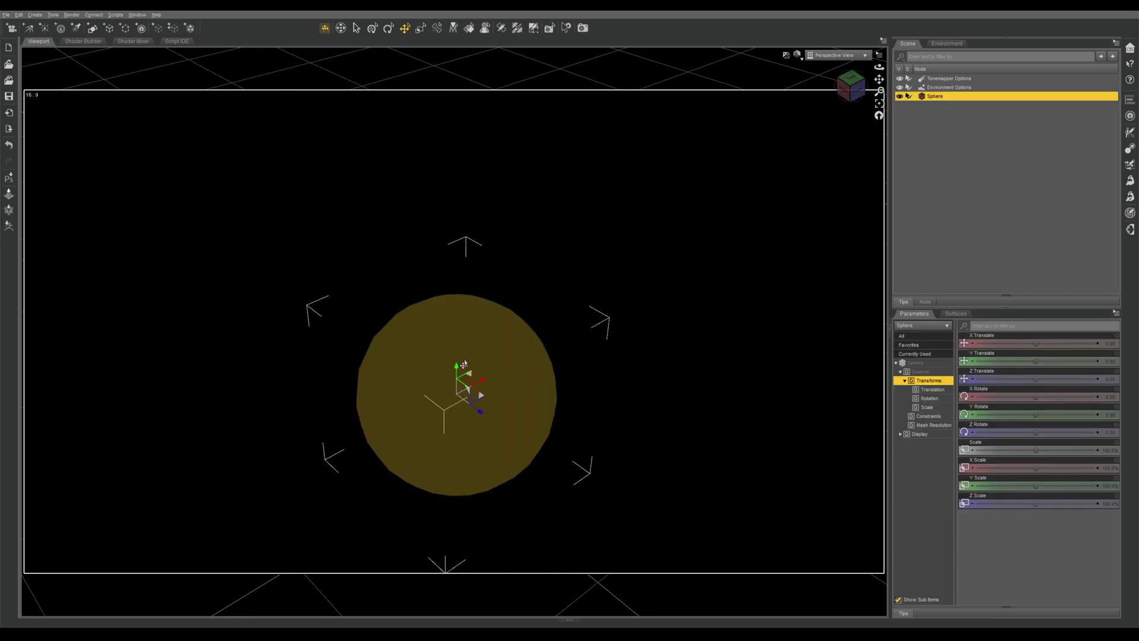
drag(458, 368, 457, 353)
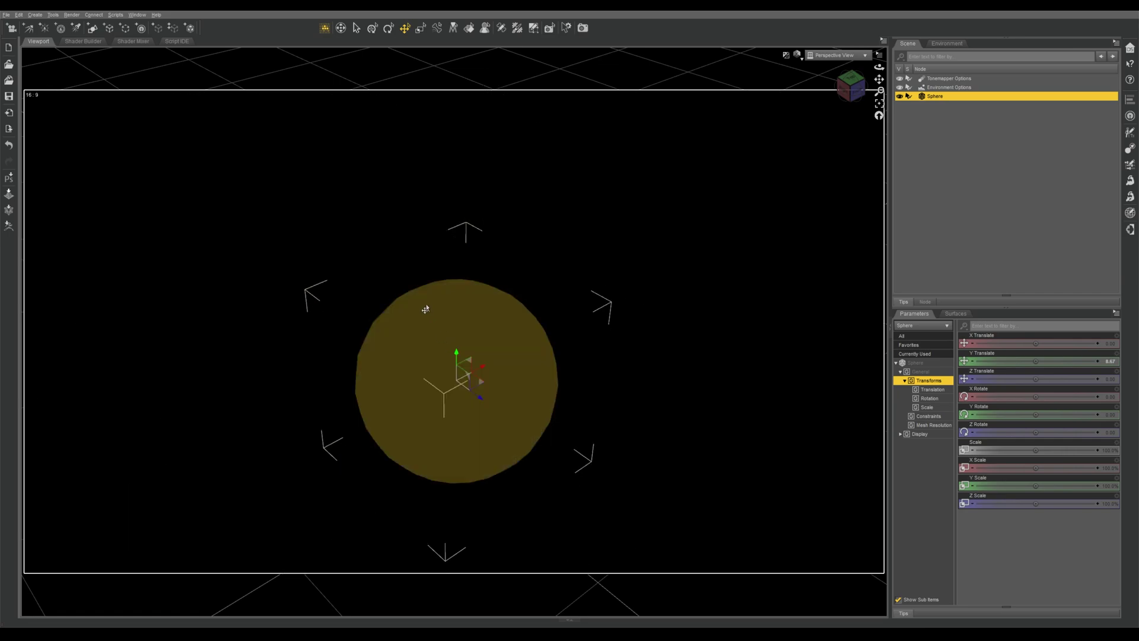
click(92, 28)
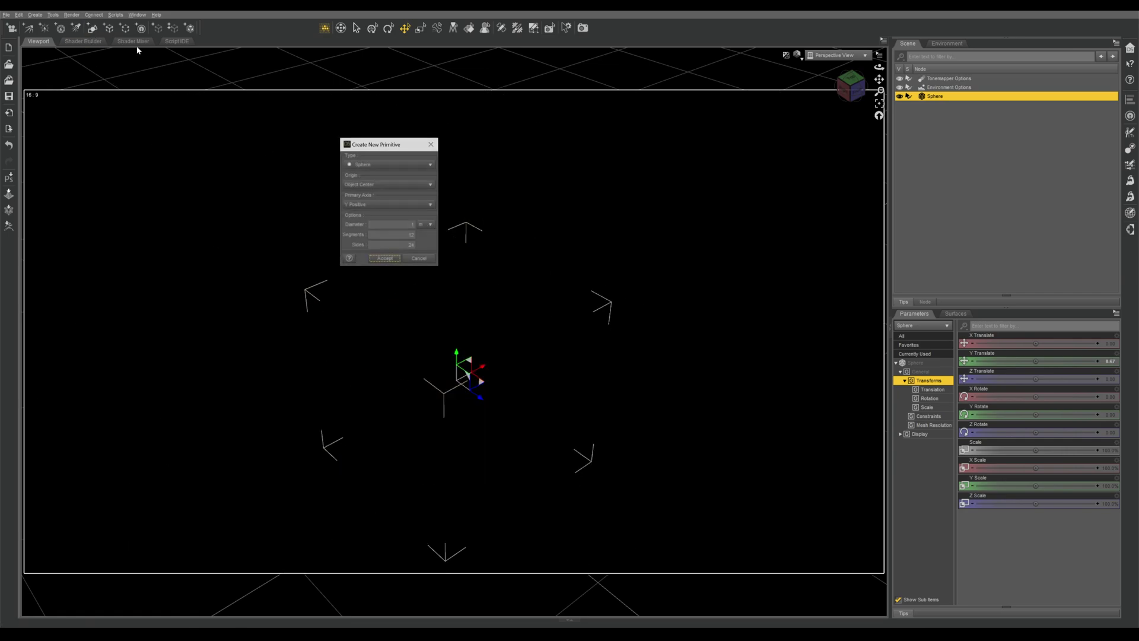
click(391, 165)
click(380, 185)
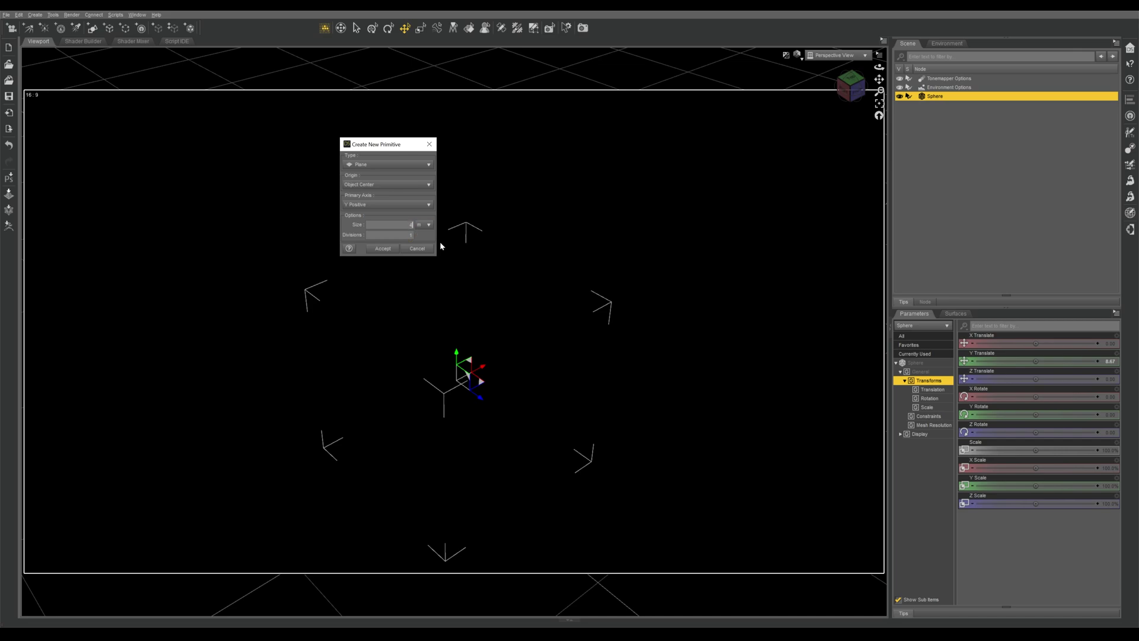
click(383, 248)
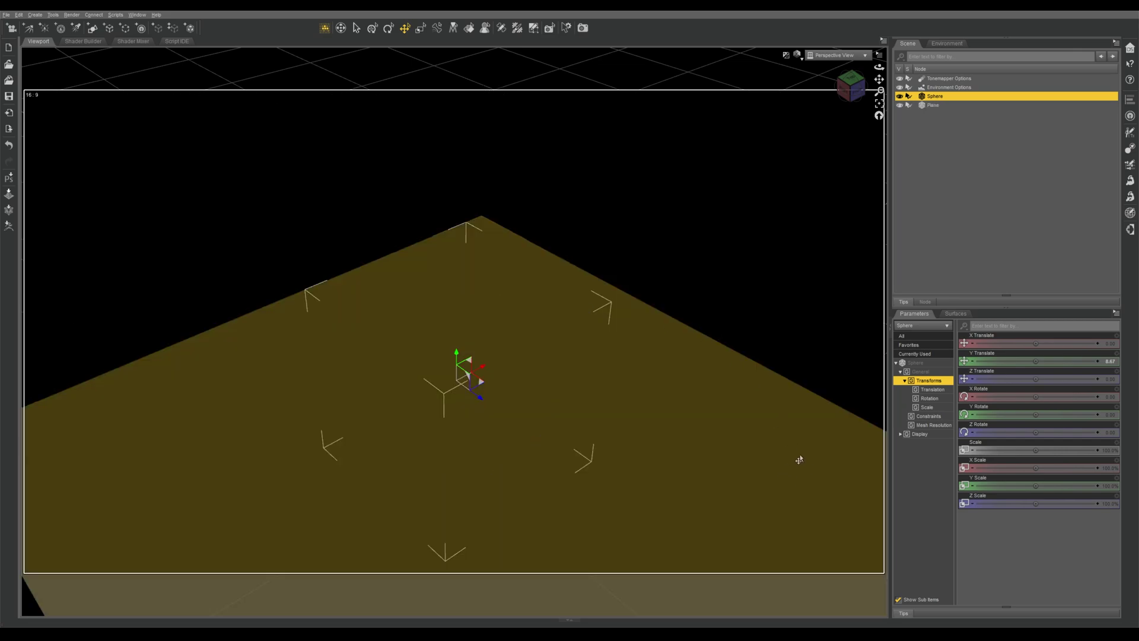
drag(879, 91, 903, 120)
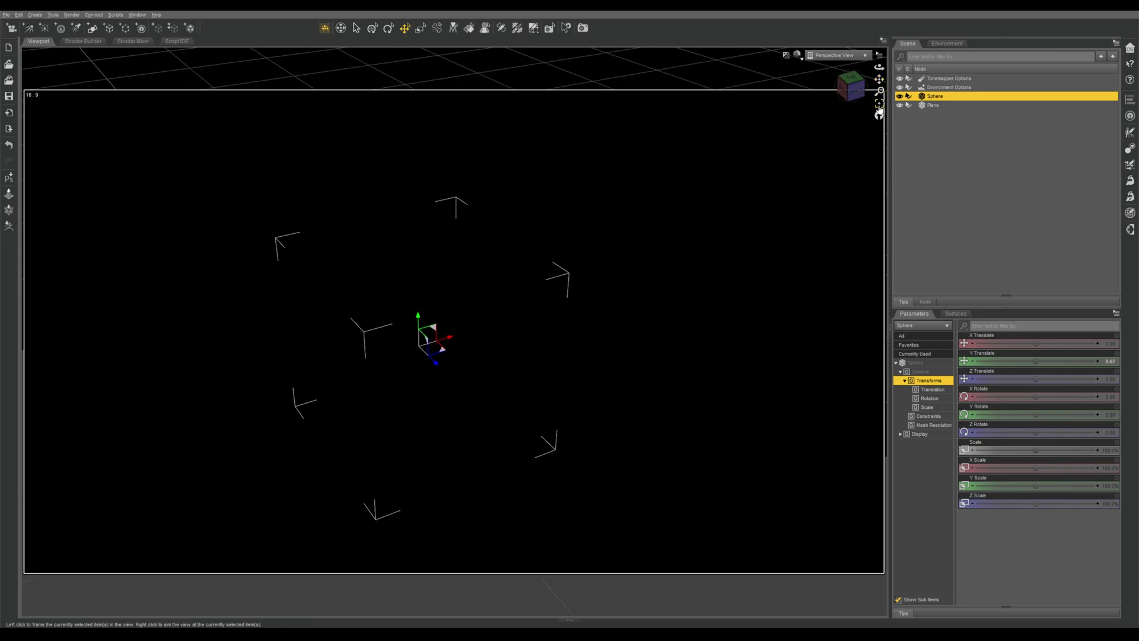
click(880, 107)
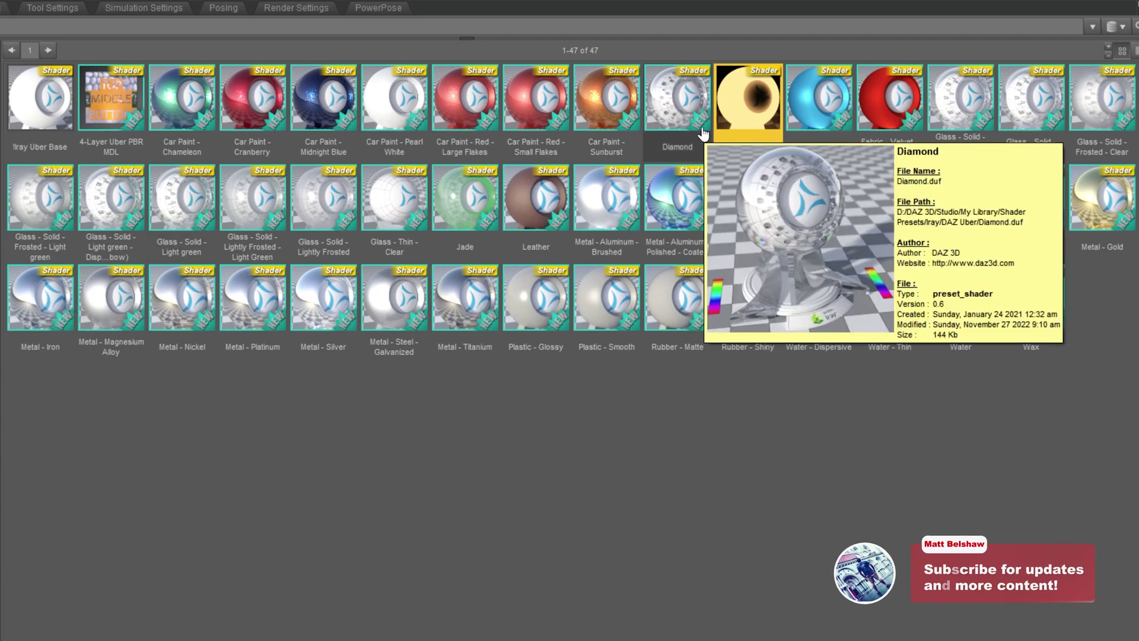
Apply the Iray Emissive shader preset to the Sphere's surface.
mouse_move(762, 117)
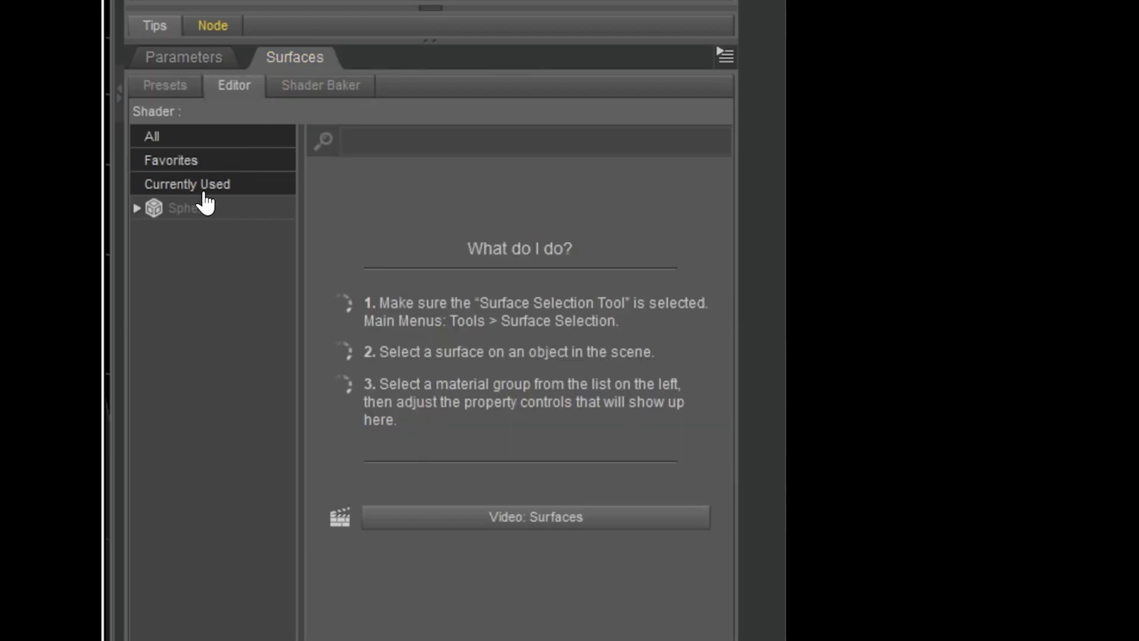
click(193, 209)
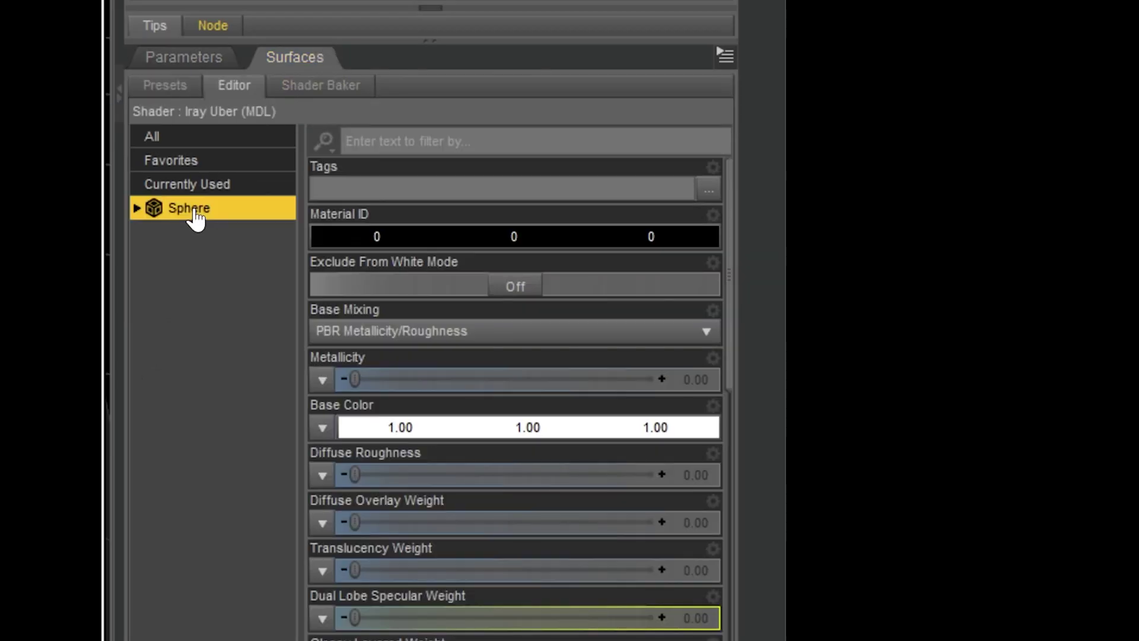
double_click(748, 98)
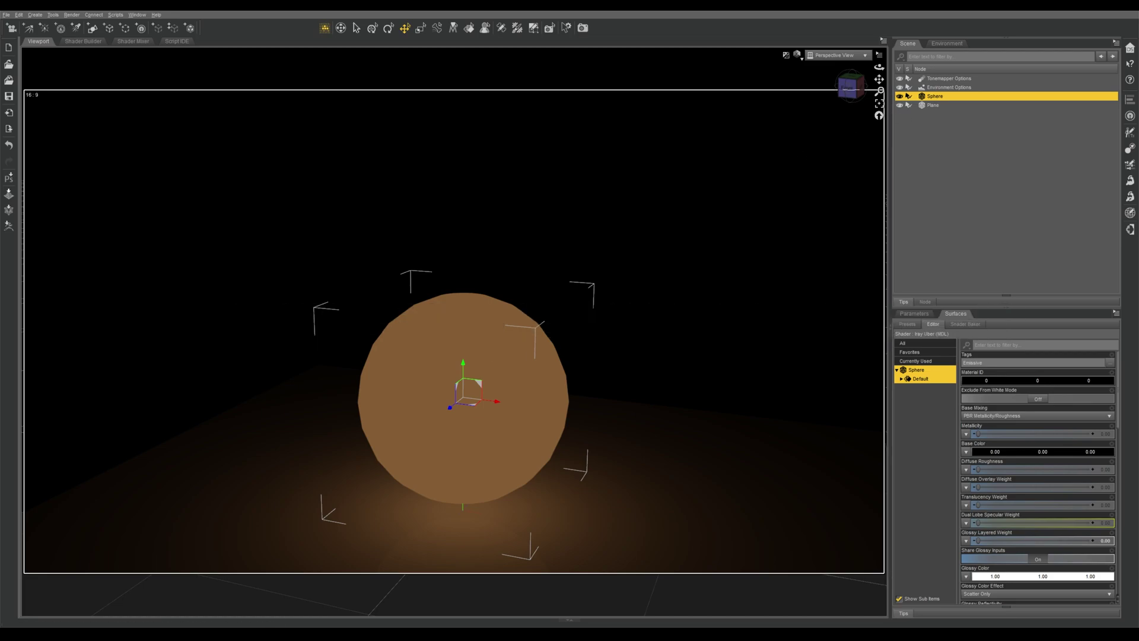
Switch Enable Iray Matte to On in the Sphere's Display parameters.
click(917, 314)
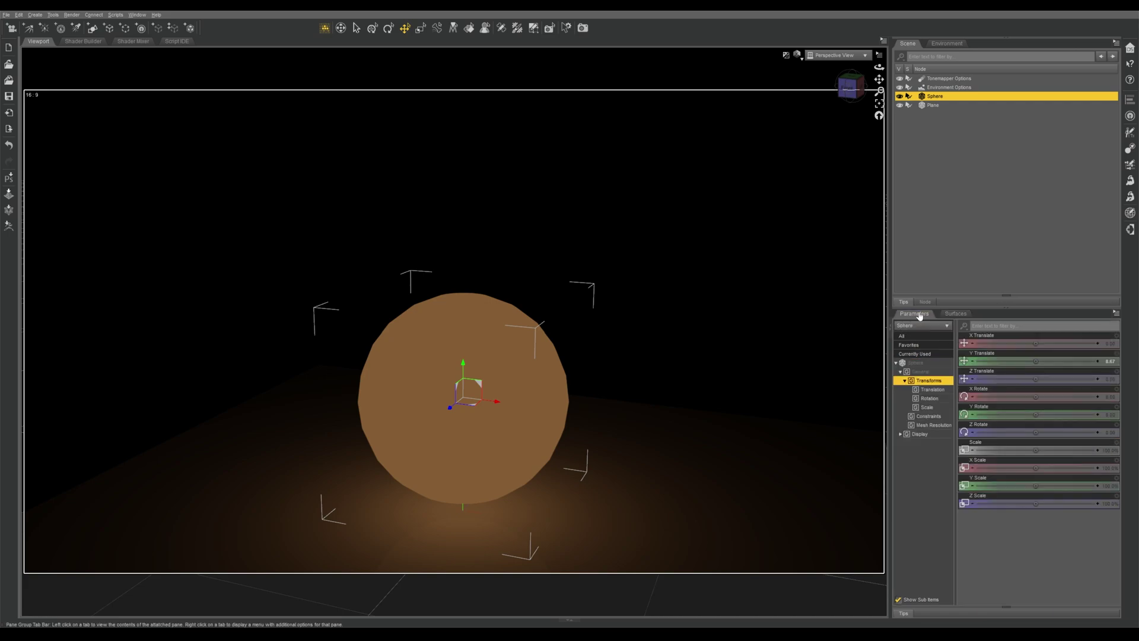
click(926, 437)
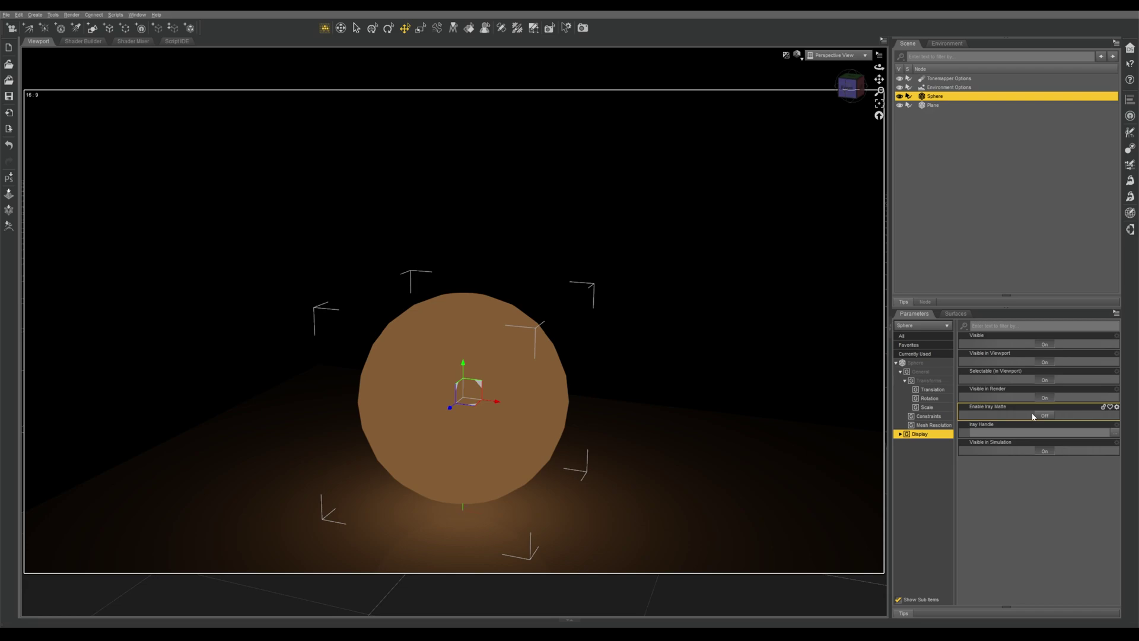
click(1045, 418)
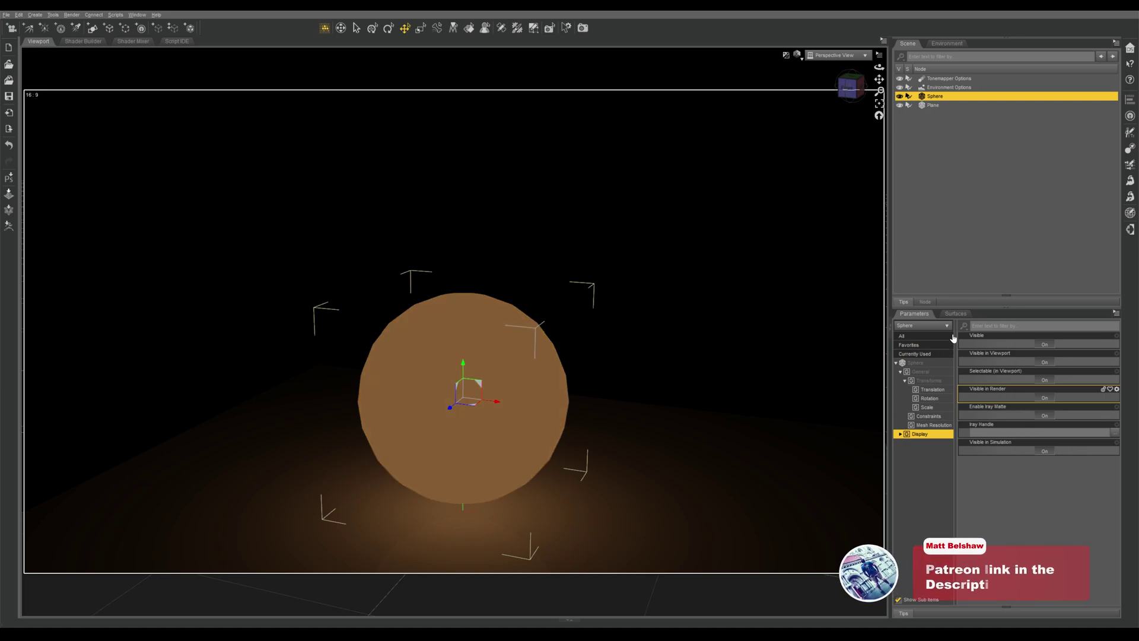
Set the Sphere's emission Luminance Units to kcd/m^2 and reset Emission Temperature to 5000 K.
click(954, 314)
click(901, 378)
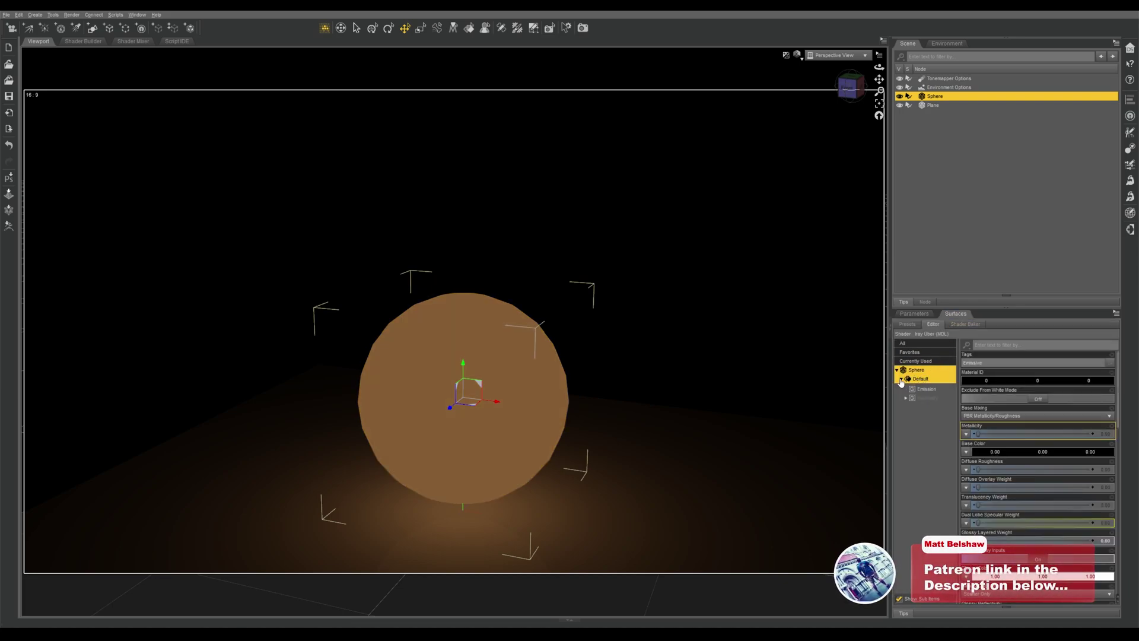
click(927, 432)
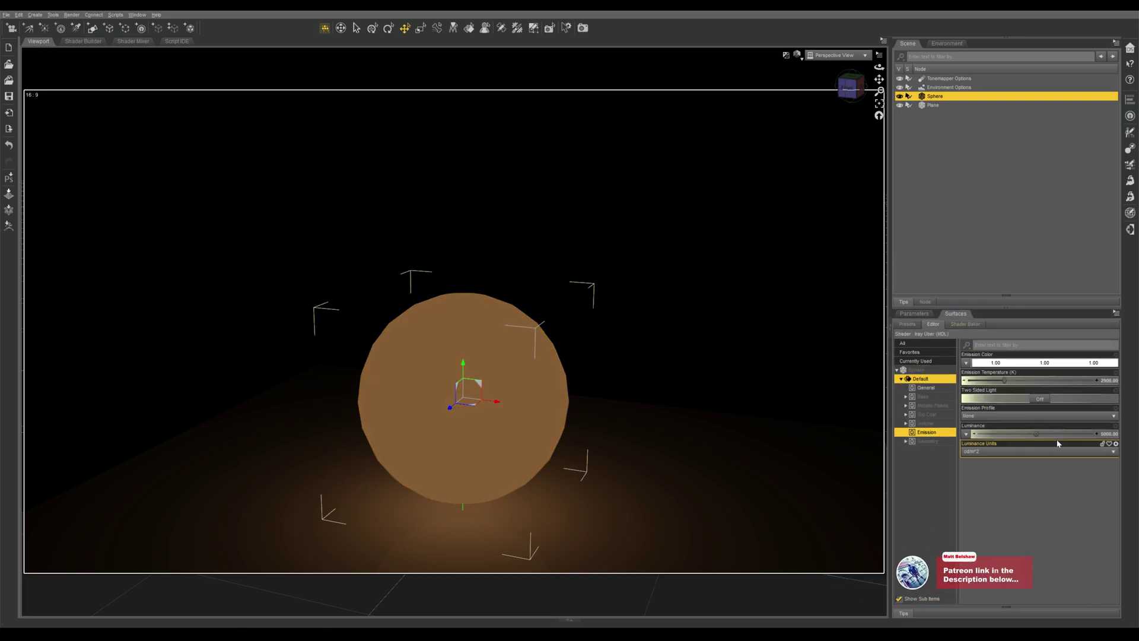
click(1025, 455)
click(988, 471)
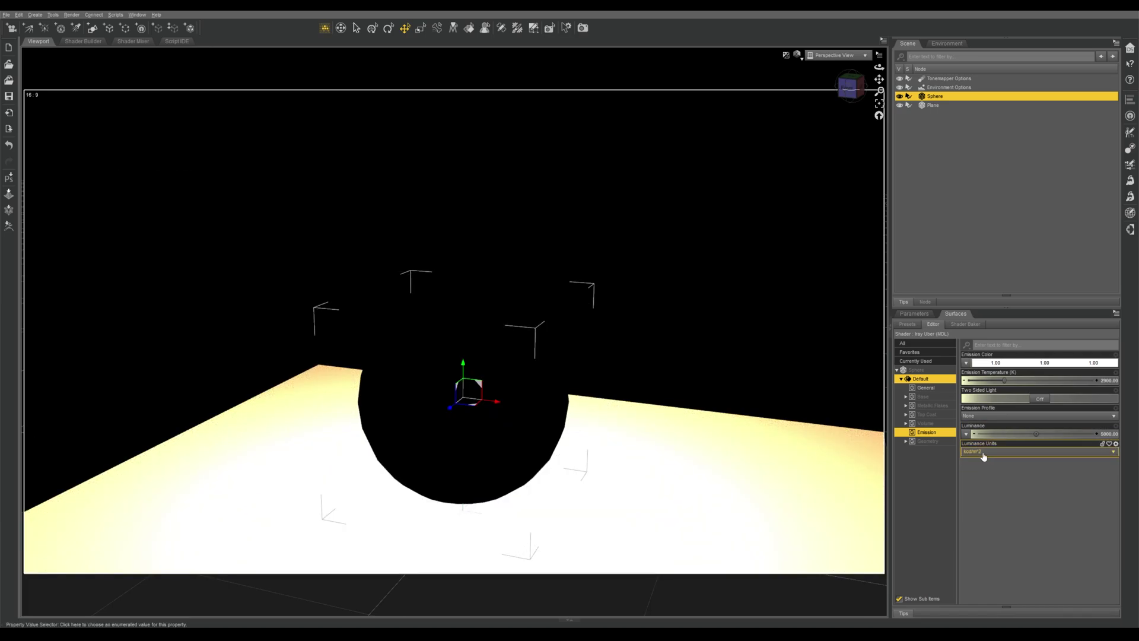
alt+click(1092, 373)
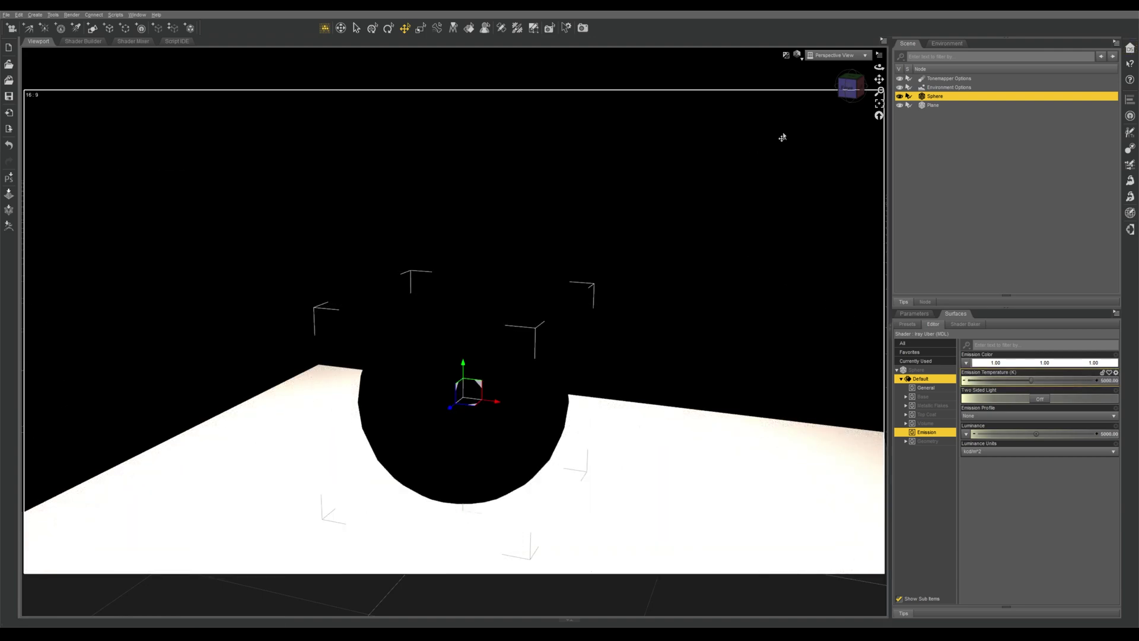
drag(835, 95, 536, 325)
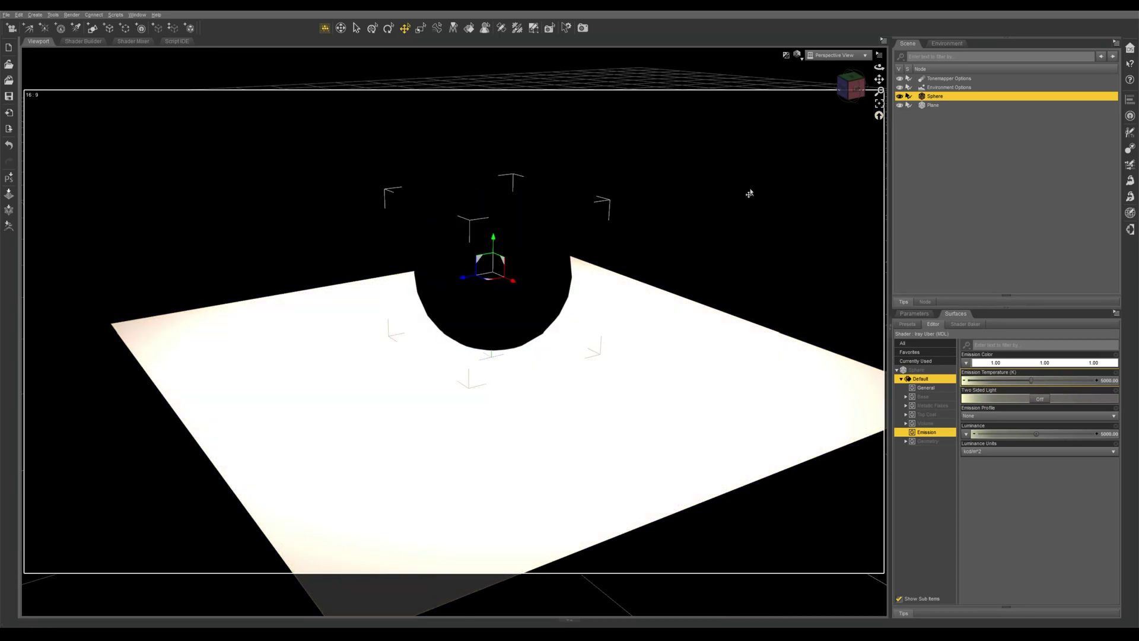
drag(847, 83, 844, 93)
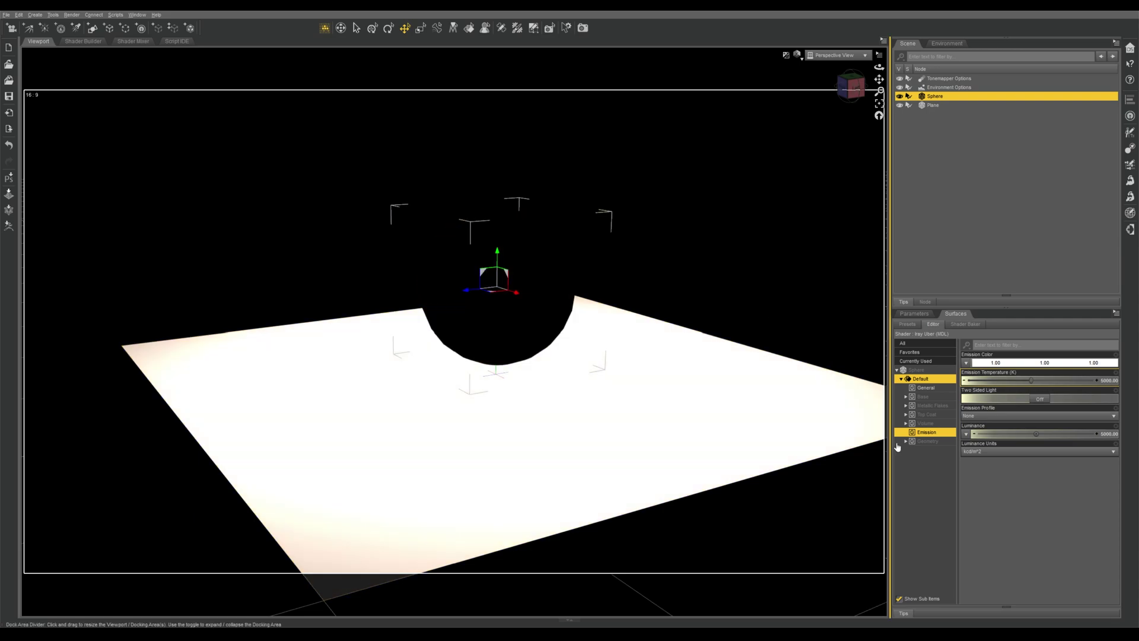
Set the Sphere's Base Refraction Weight to 1.00 and Refraction Index to 1.00.
click(931, 398)
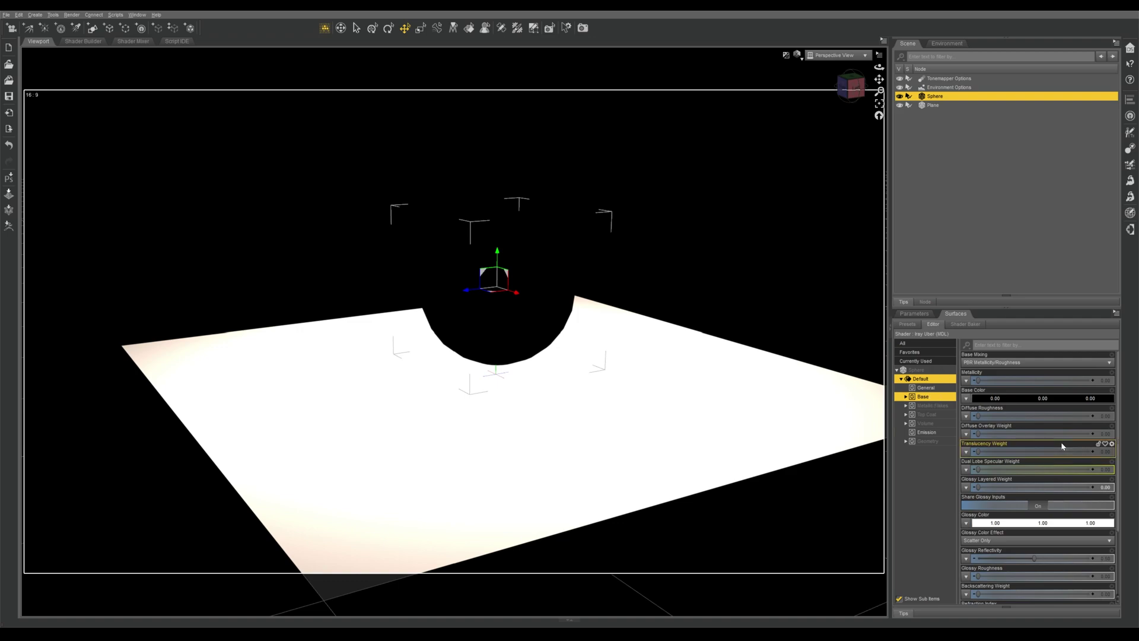
scroll(1055, 457, down, 3)
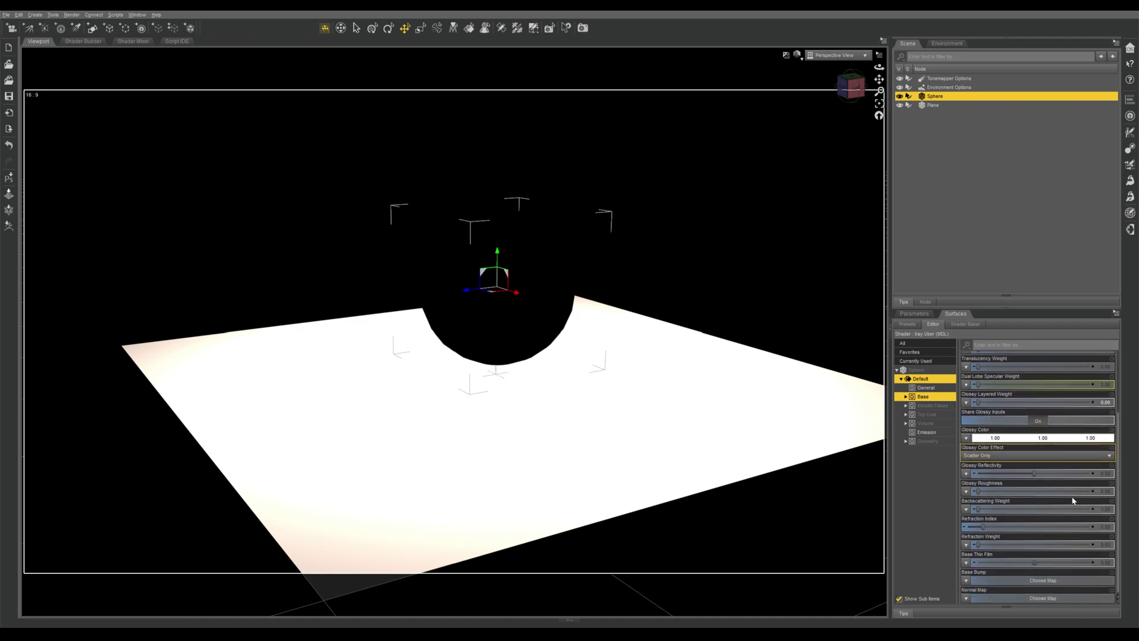
mouse_move(978, 546)
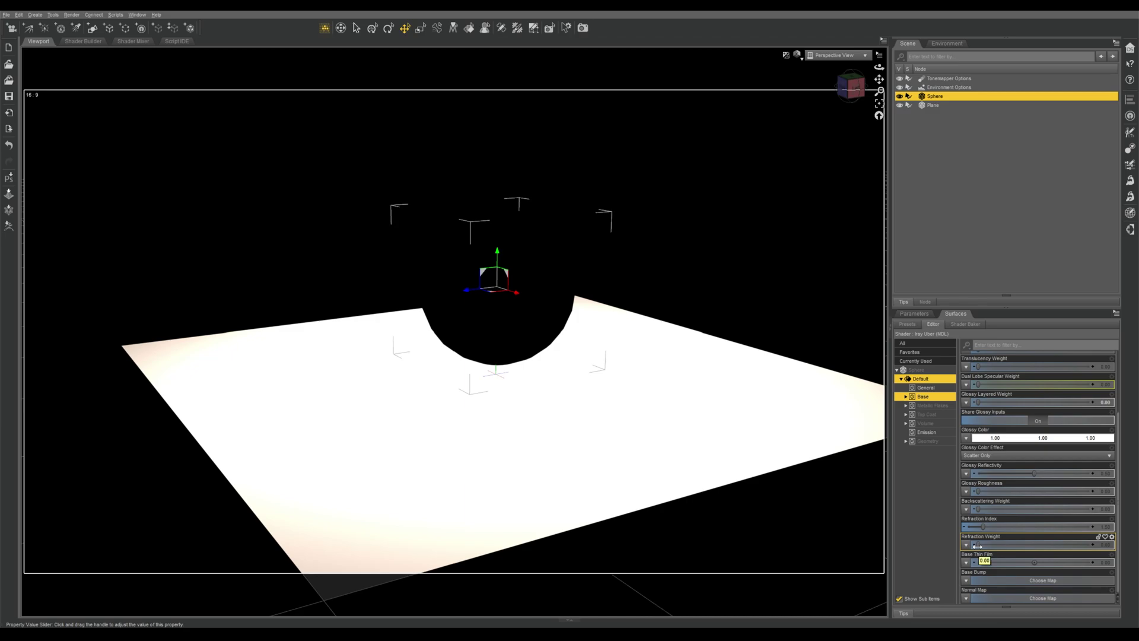
drag(978, 546, 1093, 546)
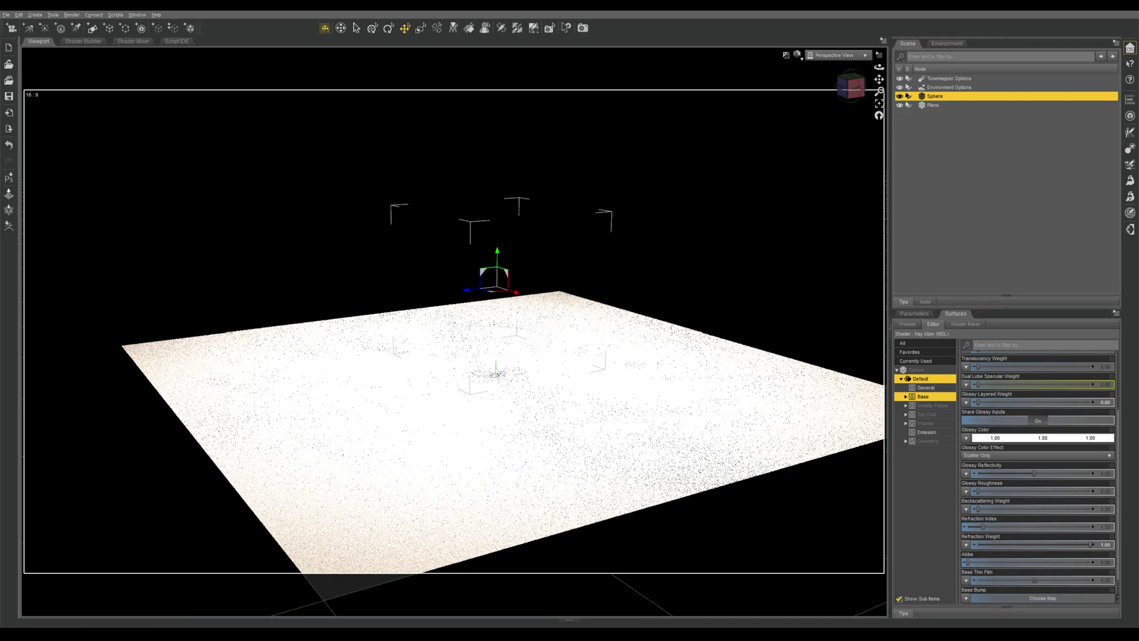
drag(980, 526, 852, 526)
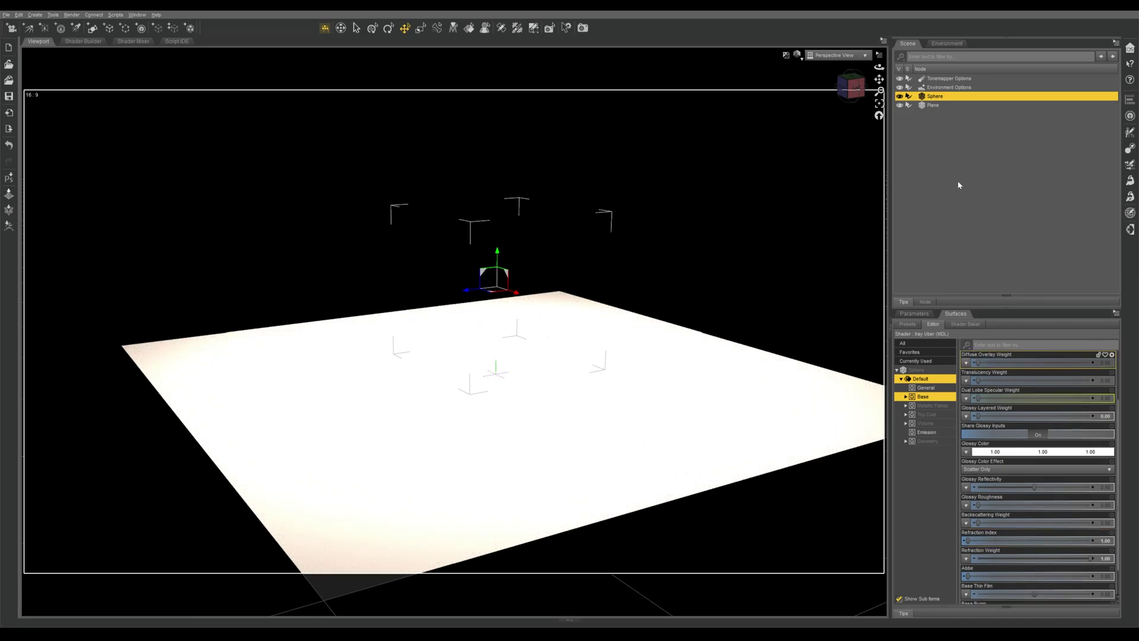
drag(879, 67, 892, 172)
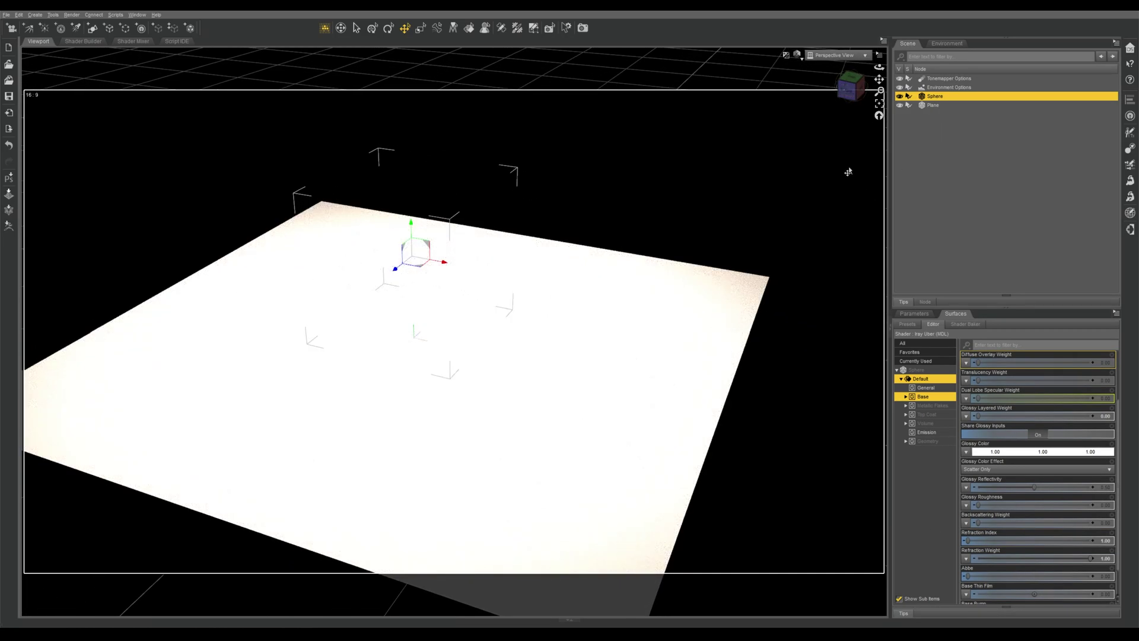
click(408, 229)
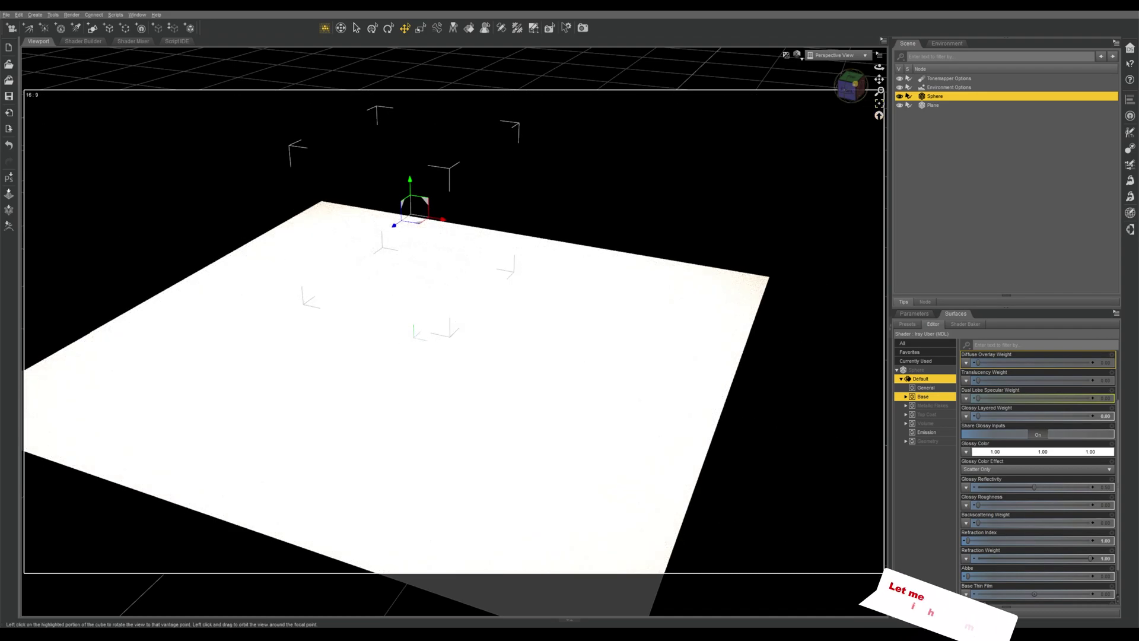
Use the view cube to look down on the plane from above.
click(850, 86)
click(854, 88)
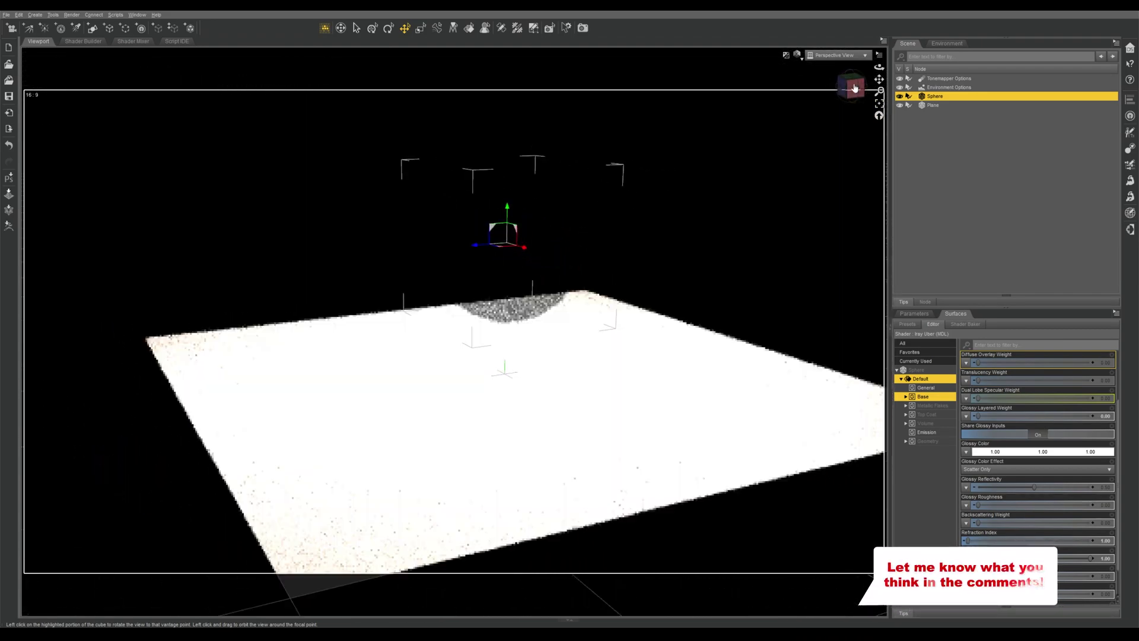
click(855, 88)
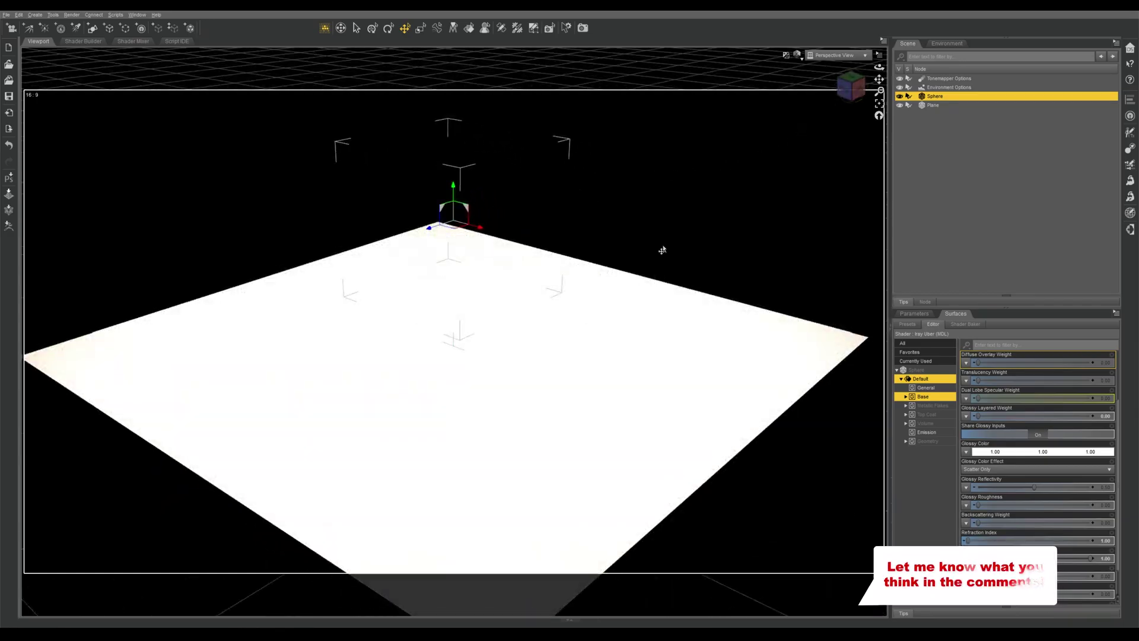
drag(856, 87, 852, 89)
click(852, 89)
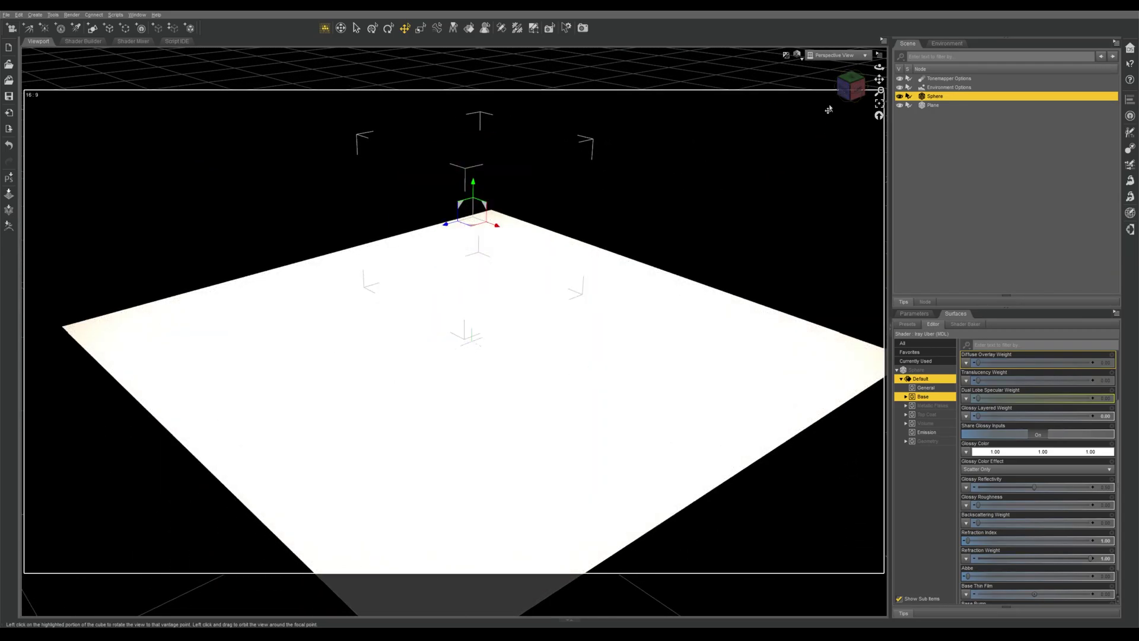
Reselect the sphere and drag it up and to the right over the plane.
click(807, 164)
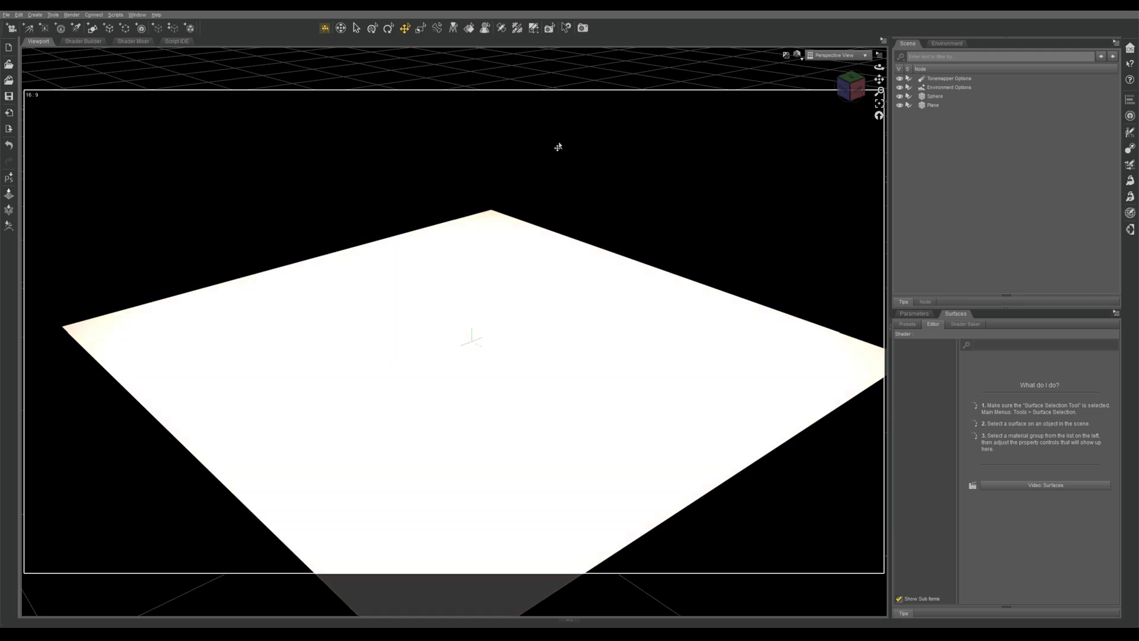
click(483, 191)
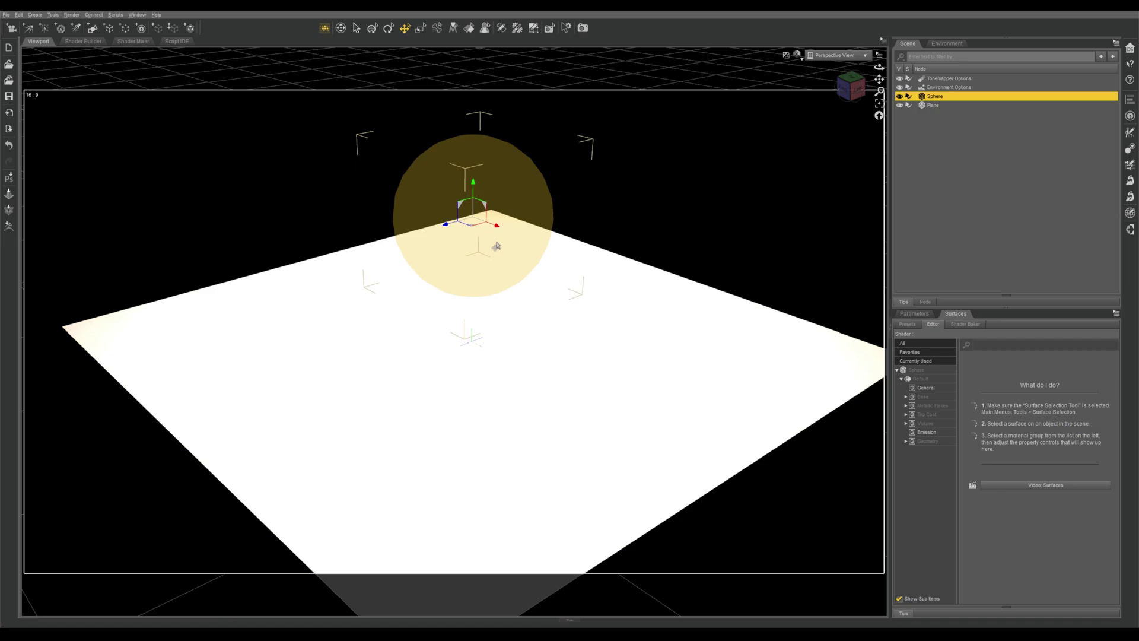
drag(496, 246, 687, 204)
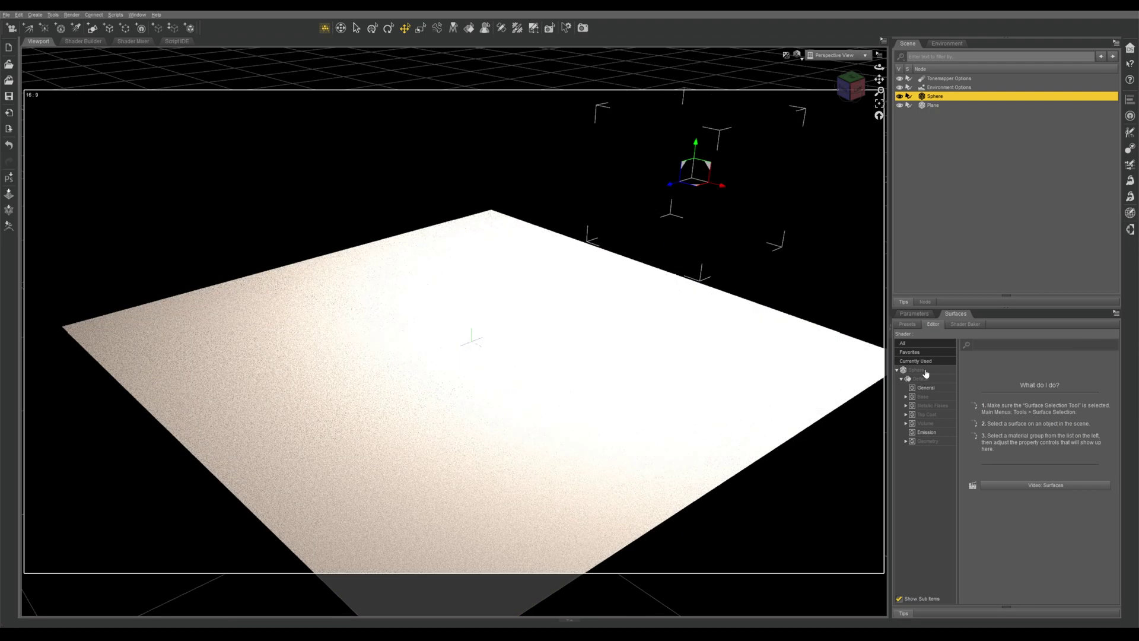